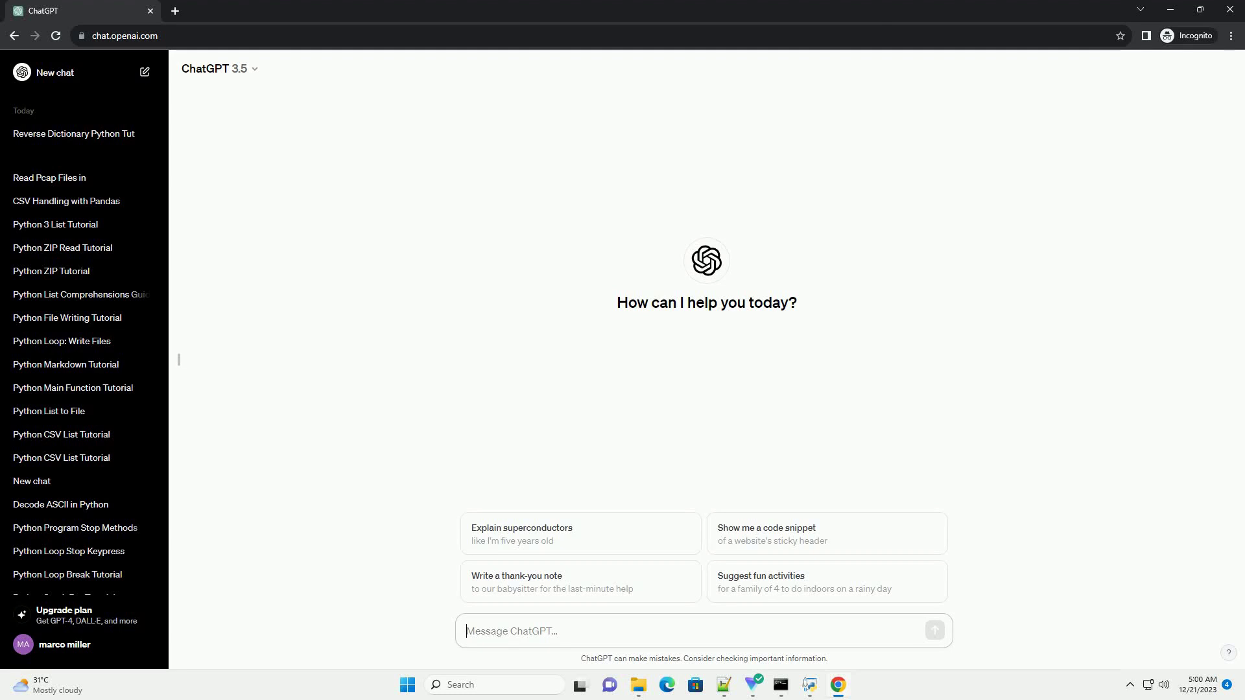
pyautogui.write('write an informative tutorial about run python from terminal mac with code example')
# Send ChatGPT the request for a Mac terminal Python tutorial with code examples.
pyautogui.press('Return')
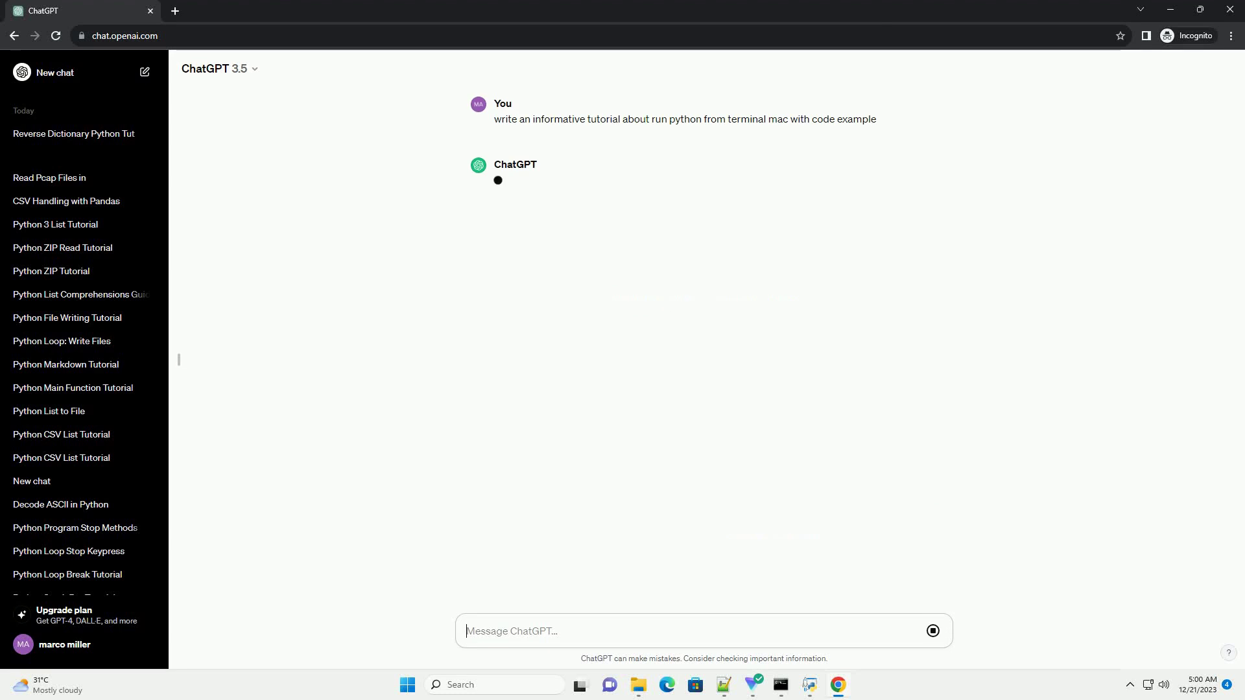